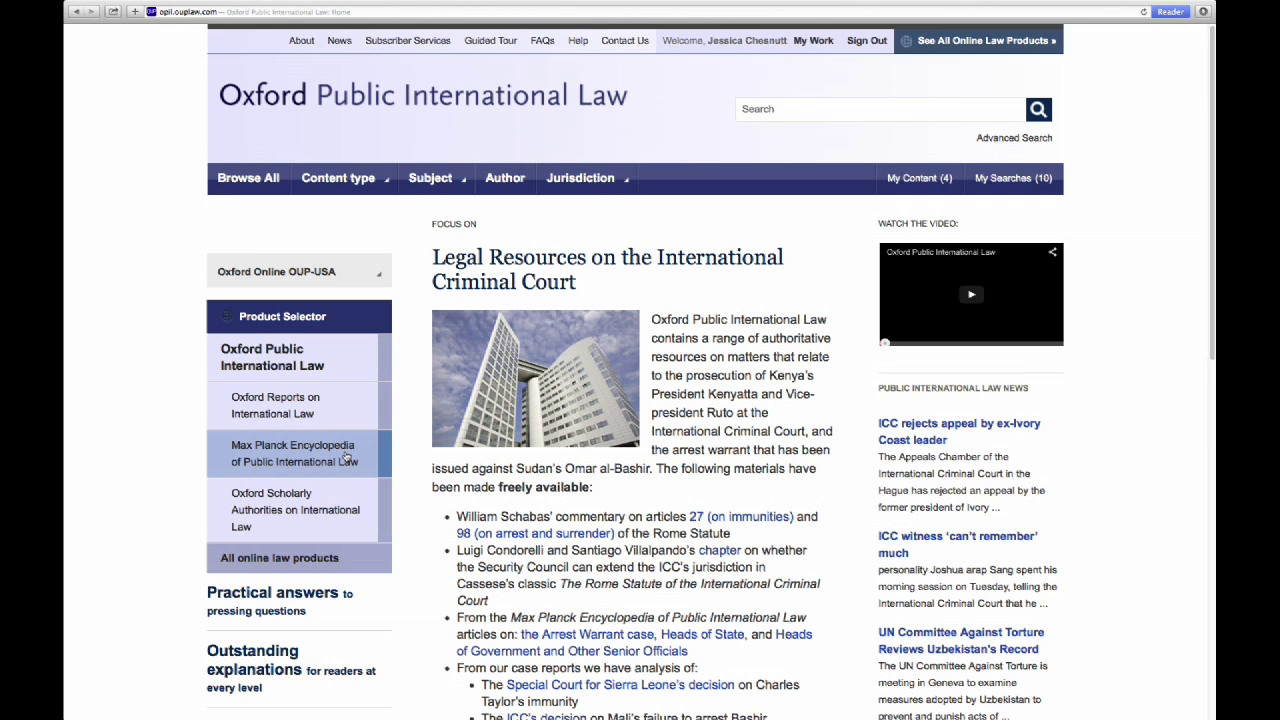
- Open the Max Planck Encyclopedia of Public International Law from the Product Selector sidebar
click(347, 457)
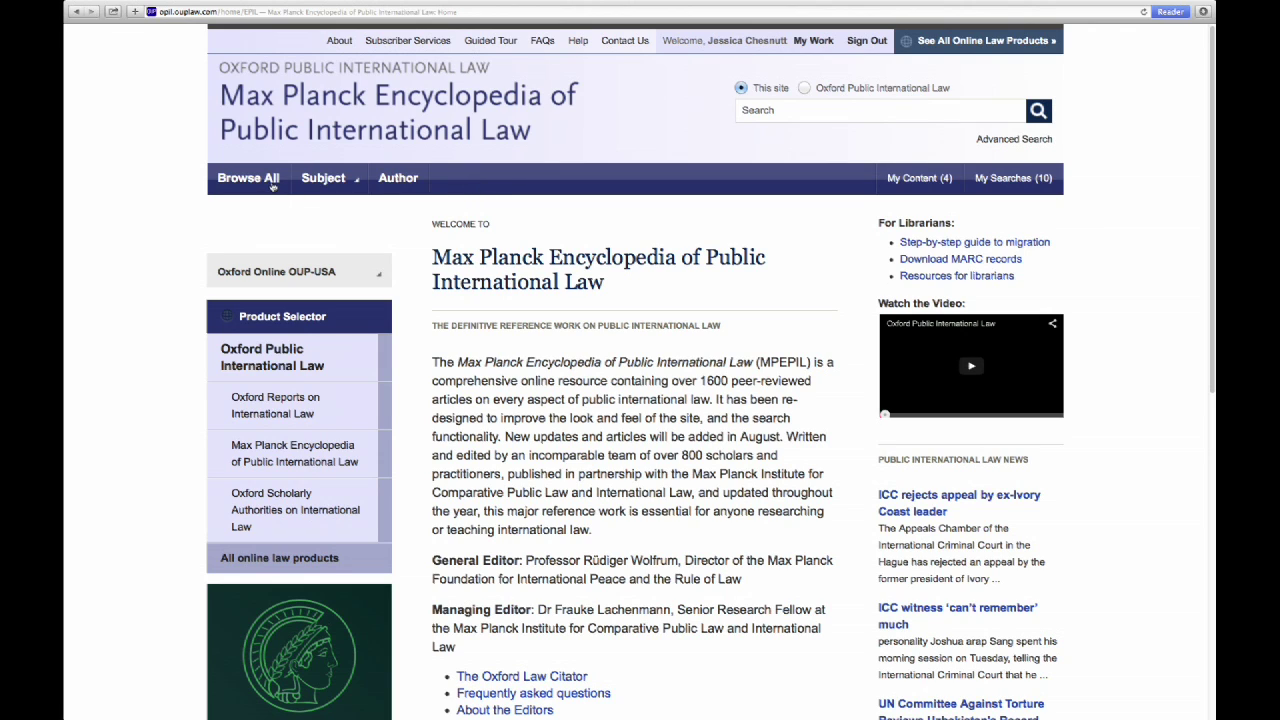
click(325, 181)
click(326, 180)
click(757, 110)
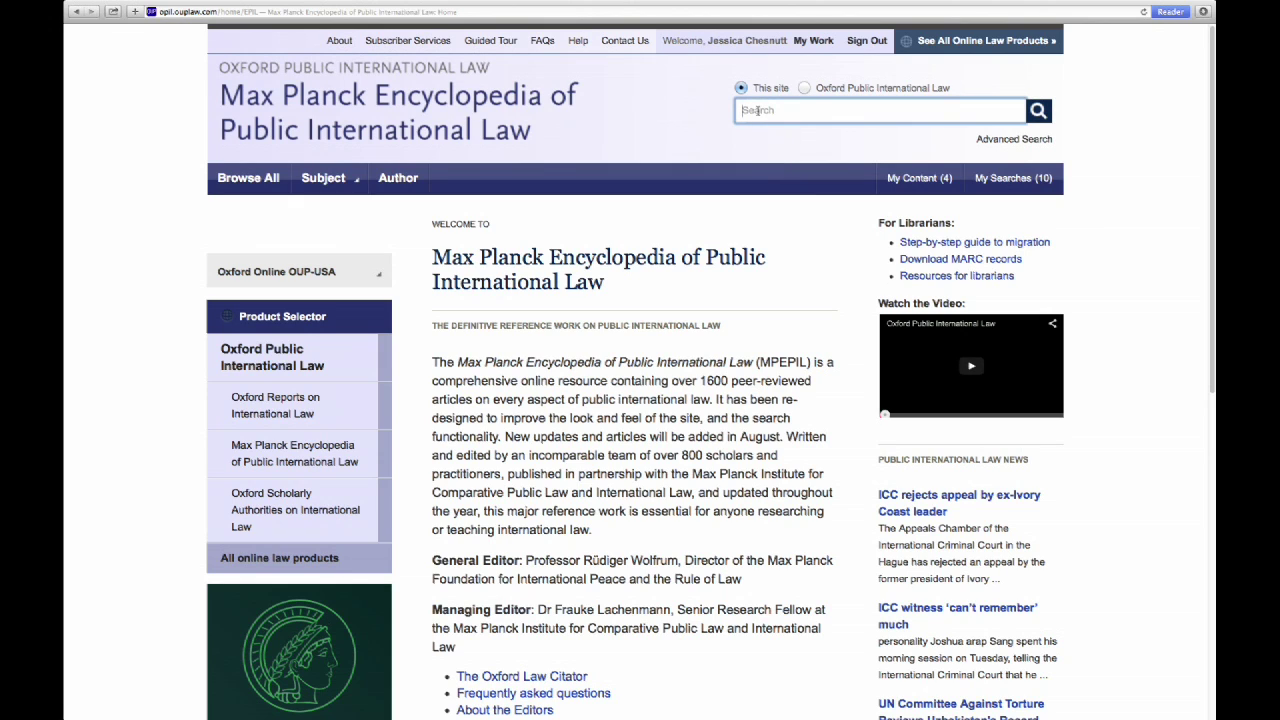
- Search the encyclopedia for 'immigration' (131 results) and begin saving the search
text(immigration)
key(Return)
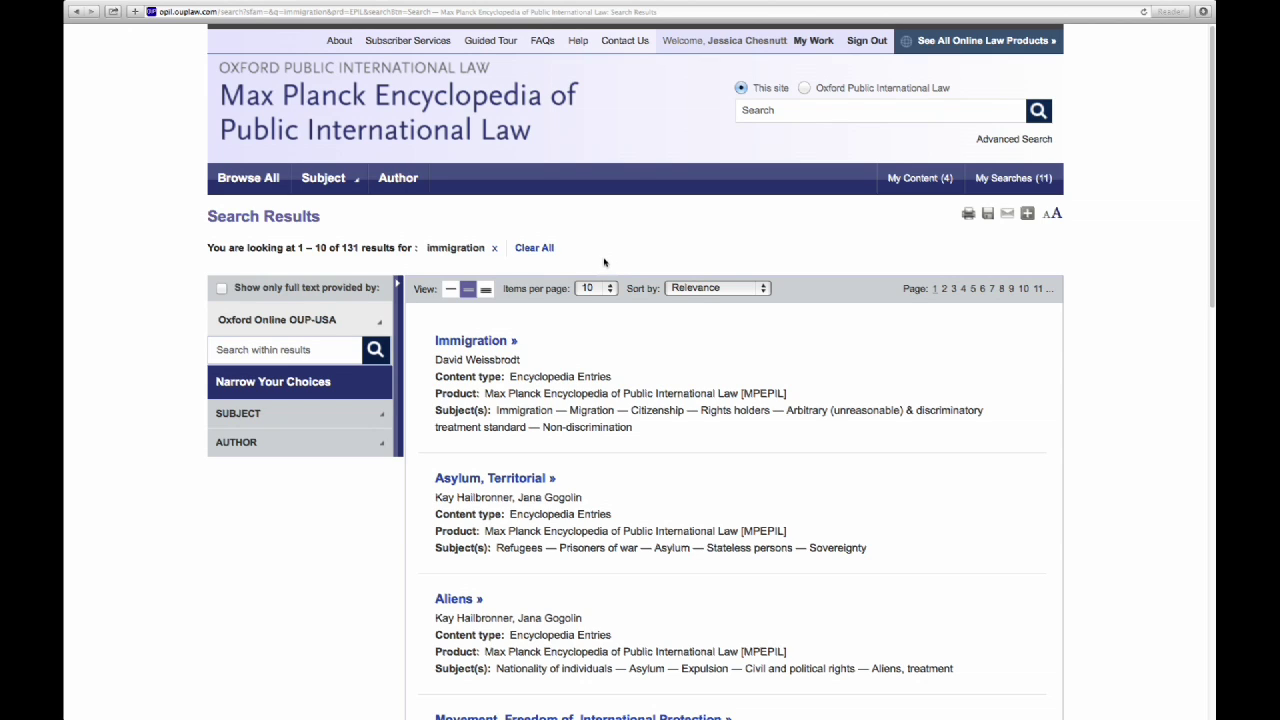
click(988, 216)
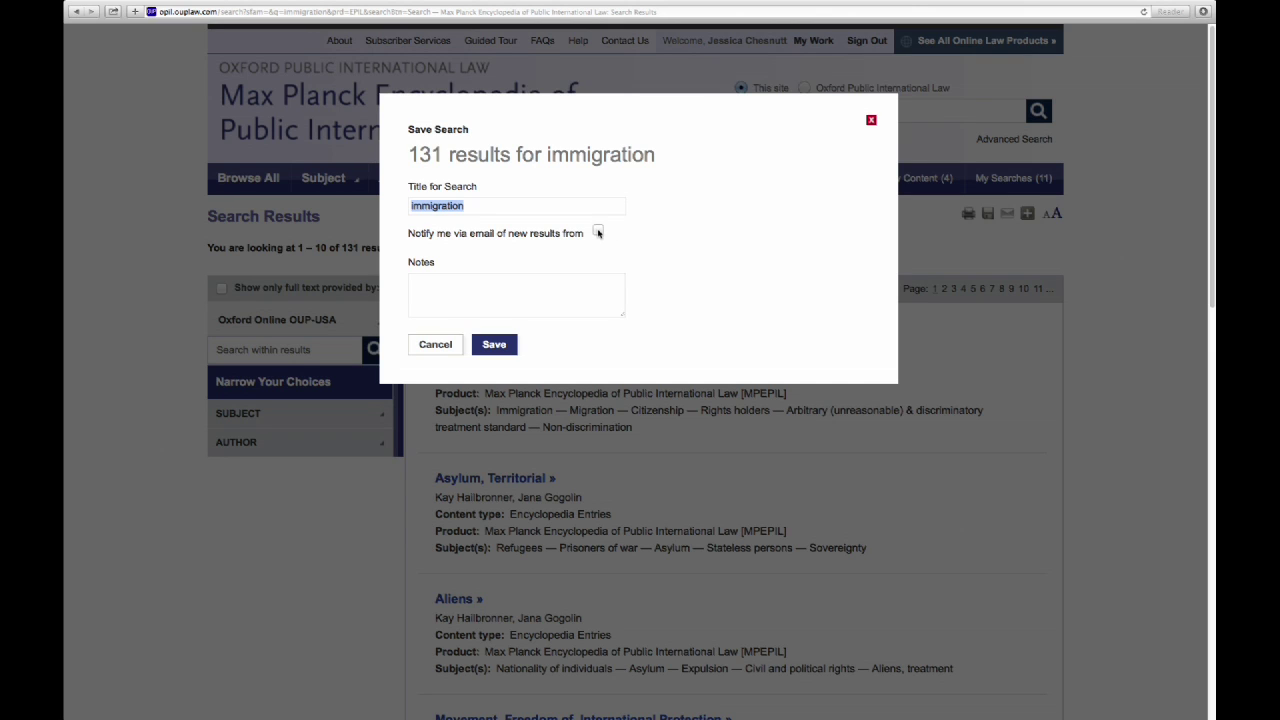
- Save the search under the title 'immigration'
click(495, 345)
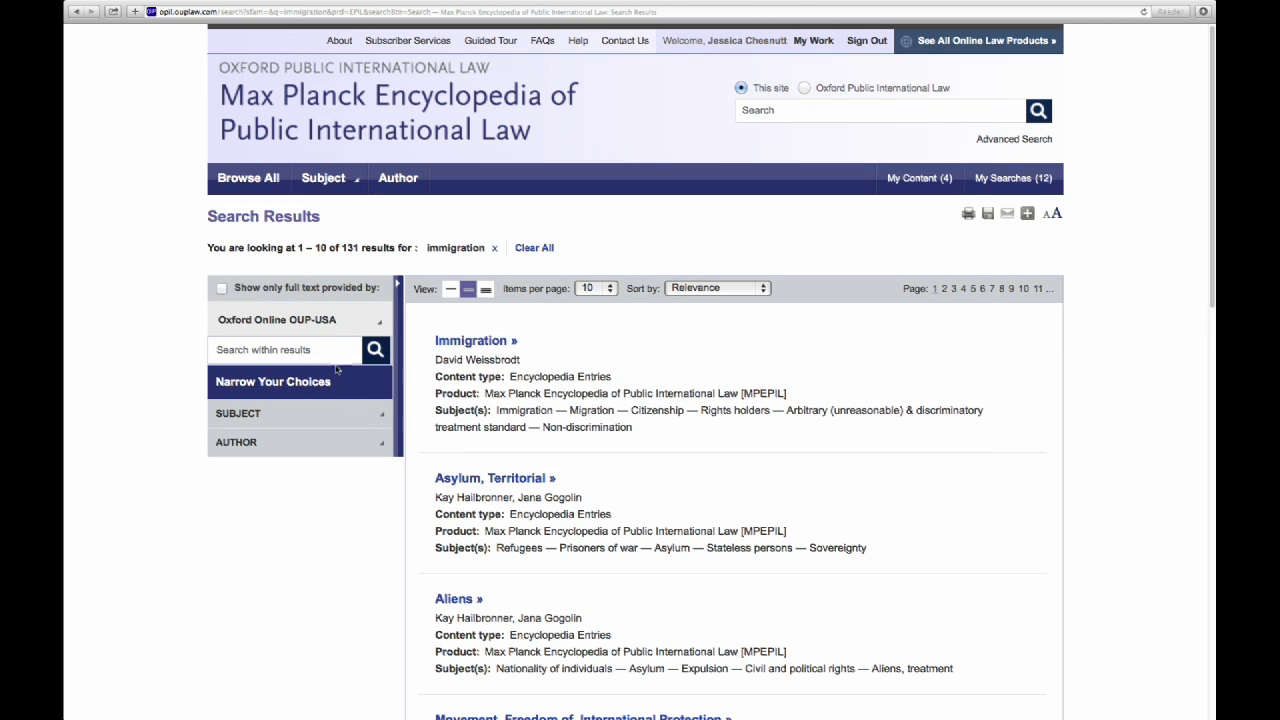
- Expand the Subject facet and its Individuals and non-state actors sub-subjects, such as Refugees
click(347, 422)
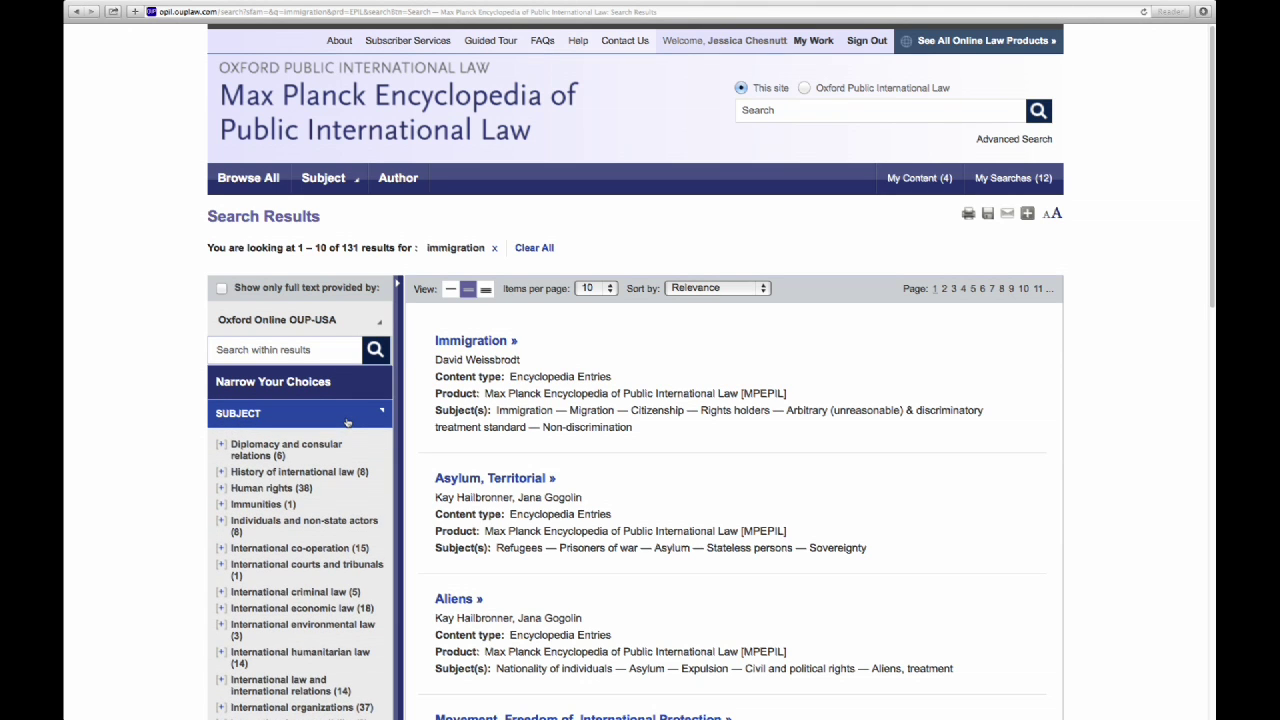
scroll(347, 422, down, 2)
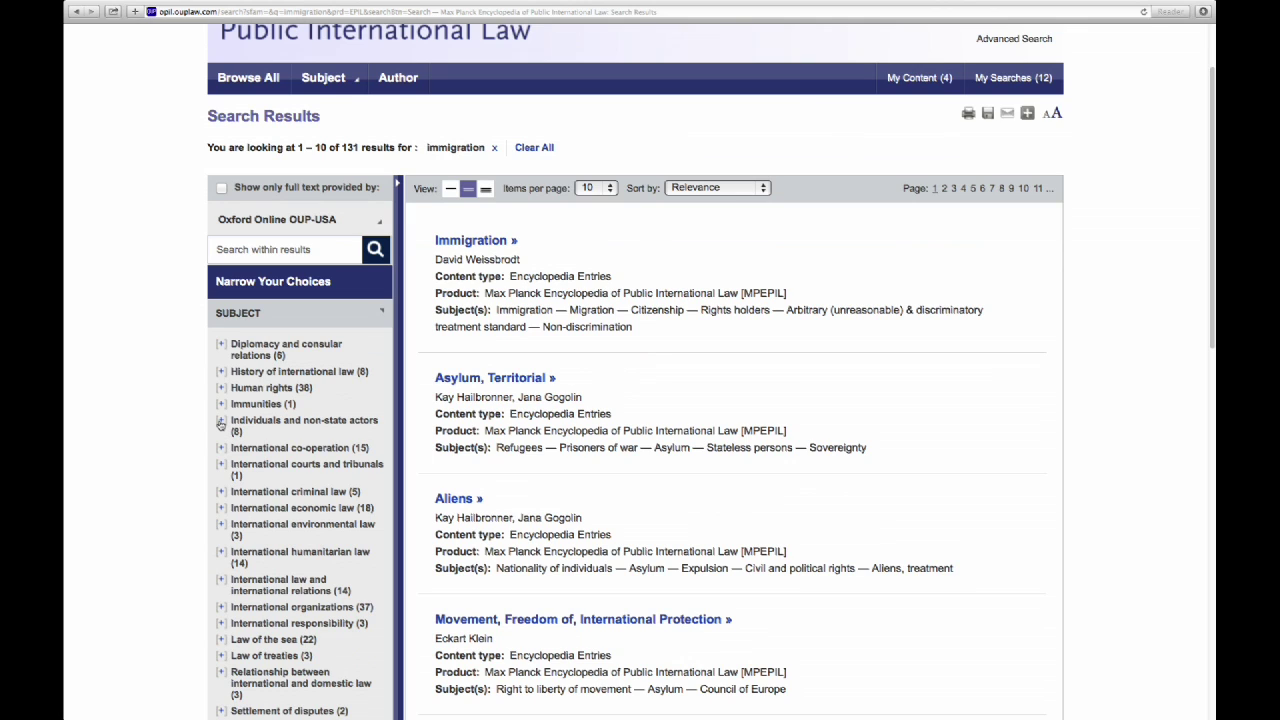
click(221, 425)
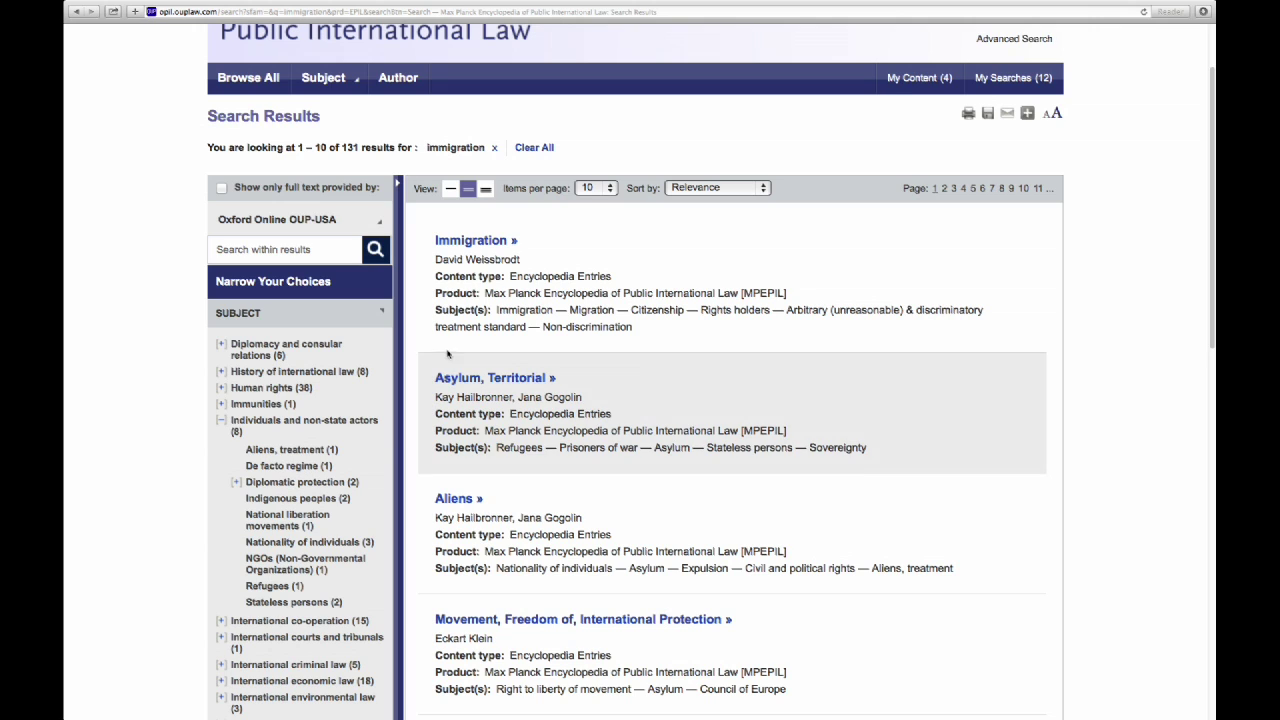
- Open the 'Immigration' encyclopedia entry from the results list
click(476, 241)
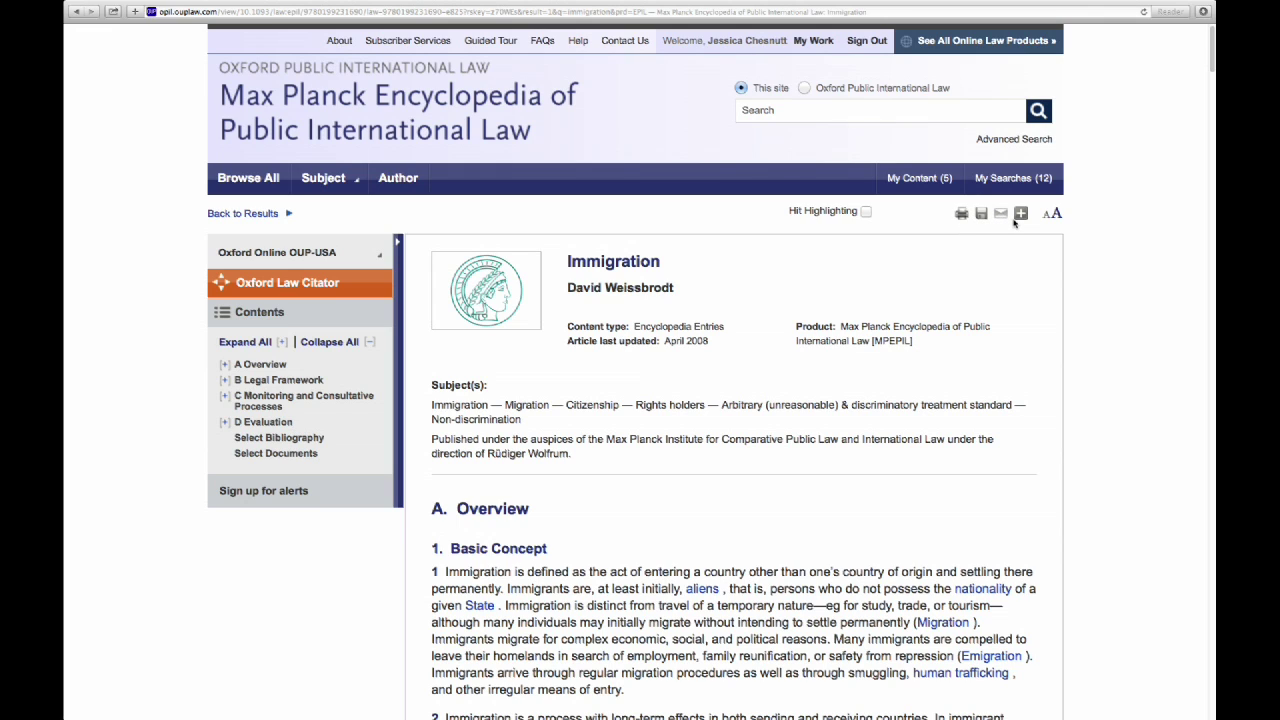
- Scroll the Immigration article to its historical paragraphs 8 through 10
scroll(832, 397, down, 3)
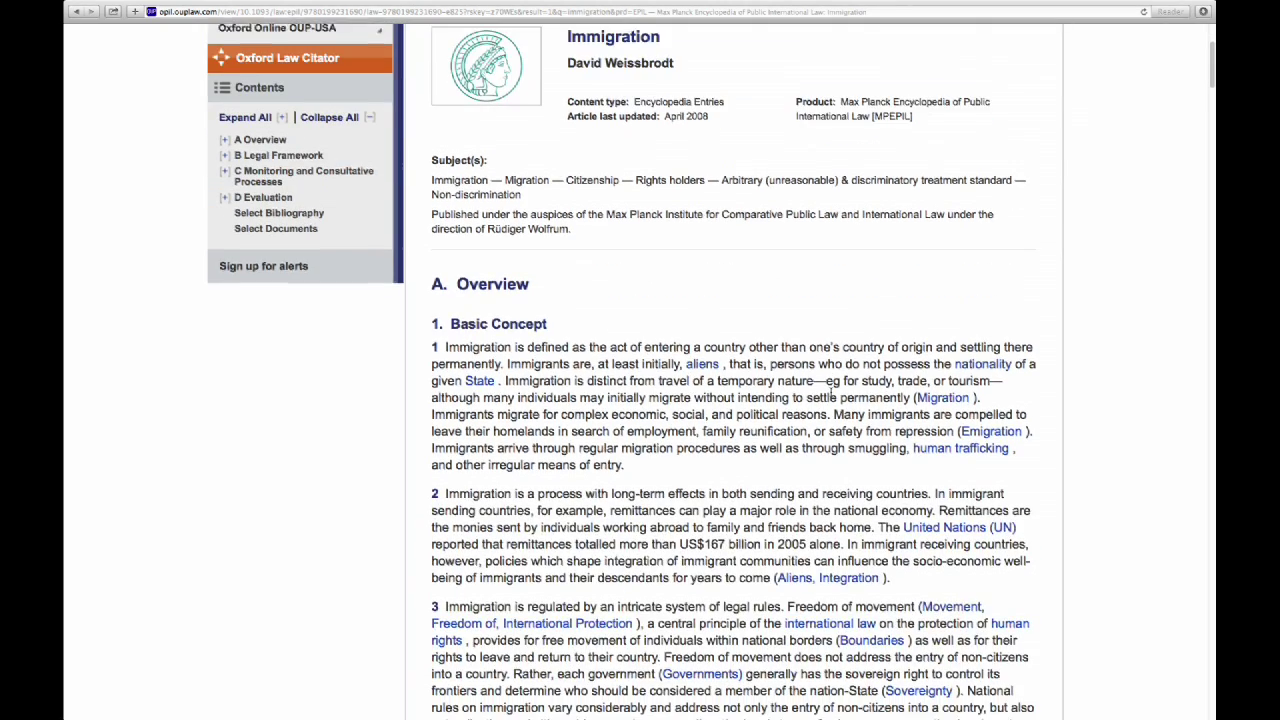
scroll(832, 397, down, 2)
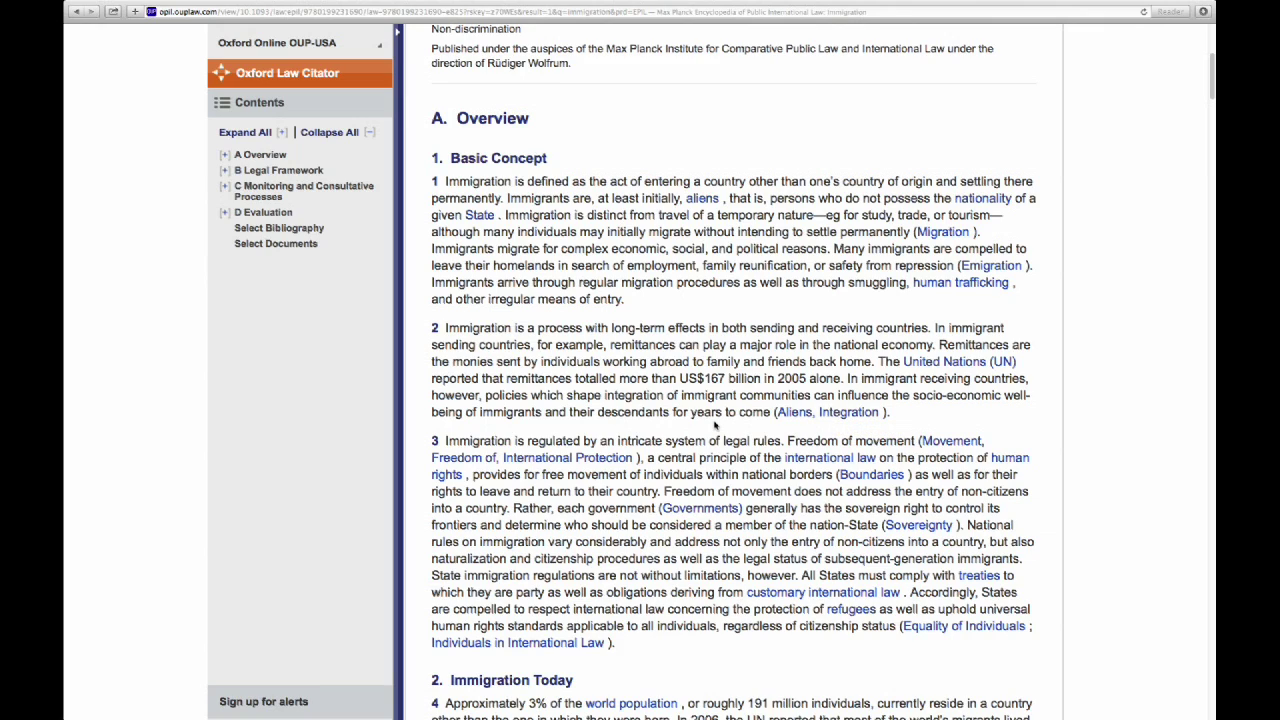
scroll(714, 425, down, 5)
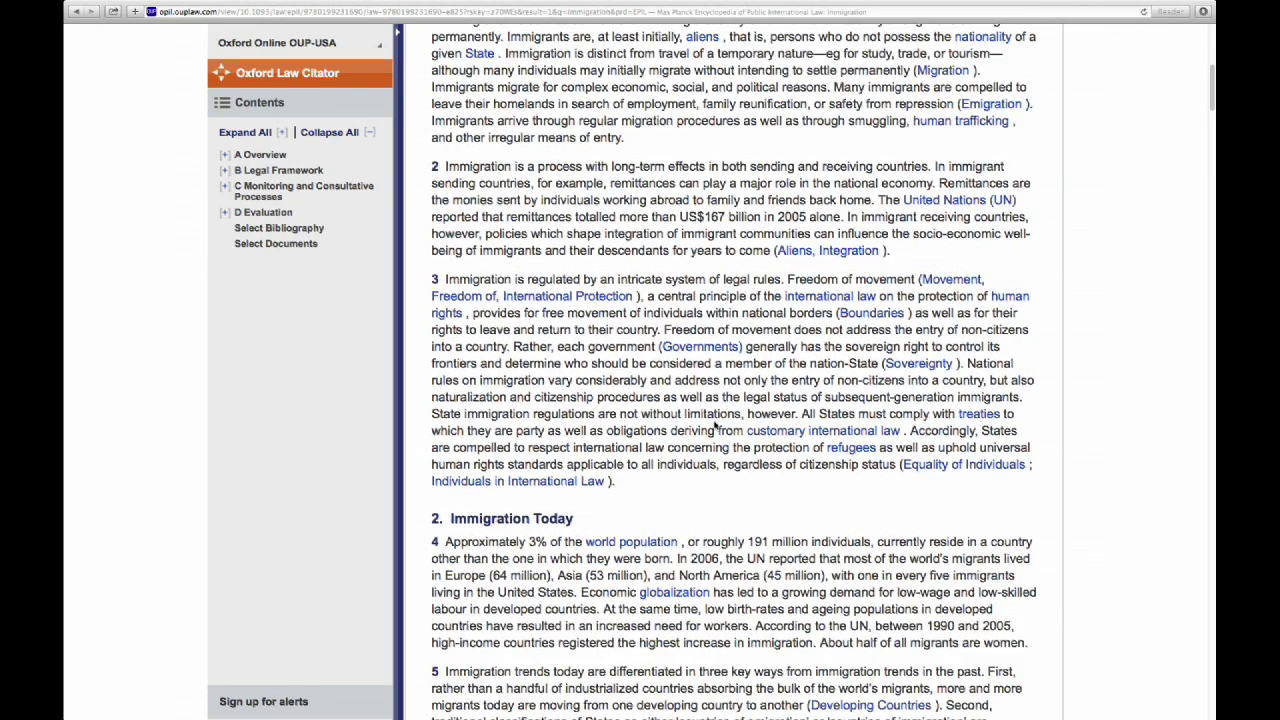
scroll(714, 425, down, 3)
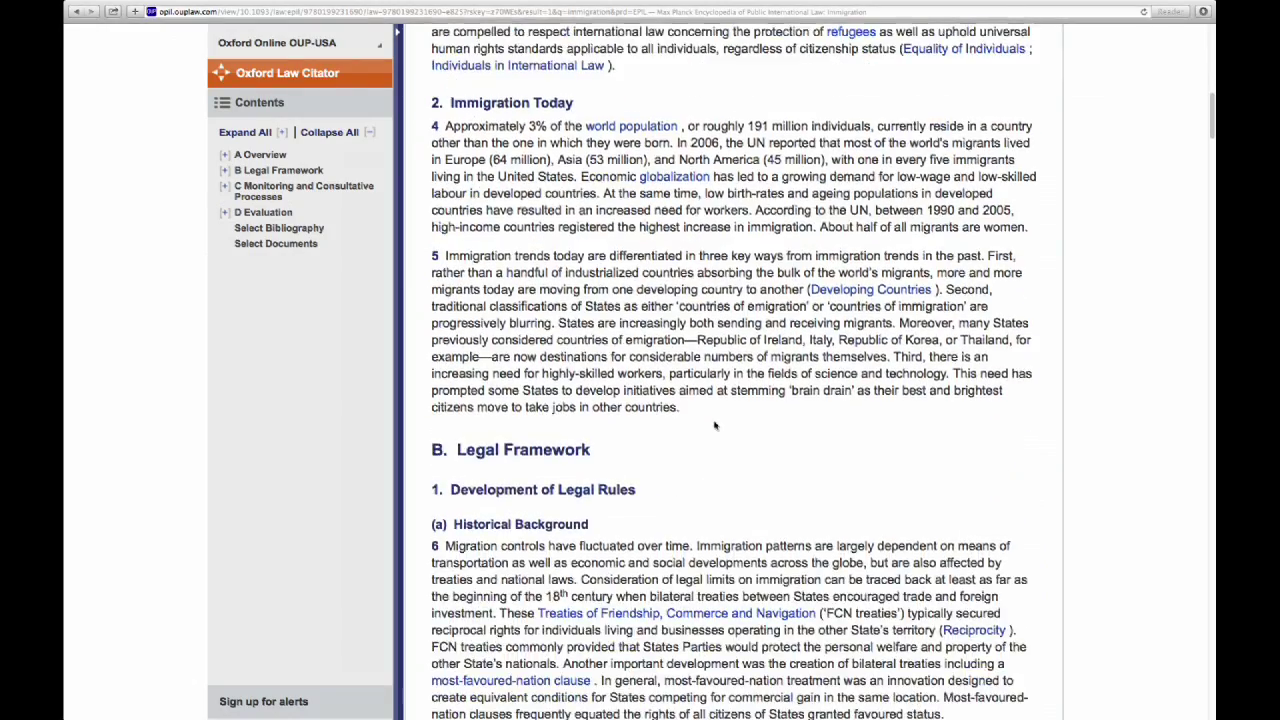
scroll(714, 425, down, 3)
scroll(714, 425, down, 8)
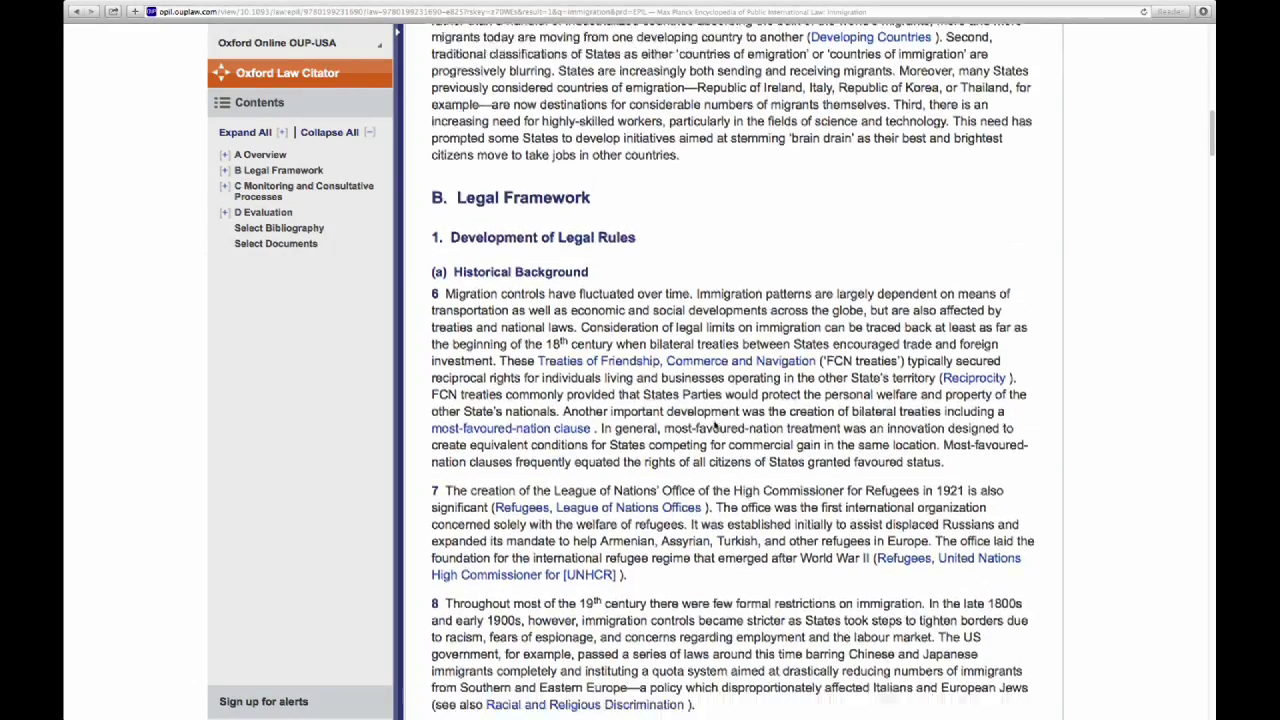
scroll(714, 425, down, 8)
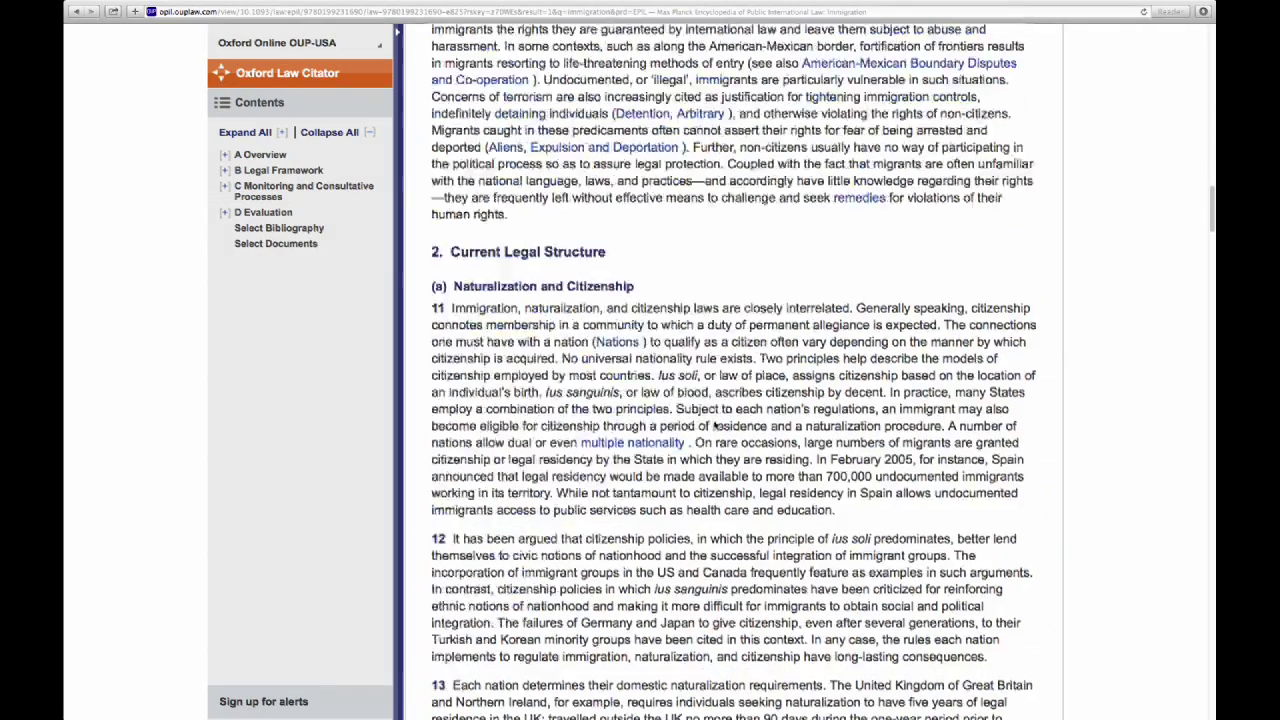
scroll(714, 425, down, 7)
scroll(714, 421, up, 7)
scroll(714, 421, up, 6)
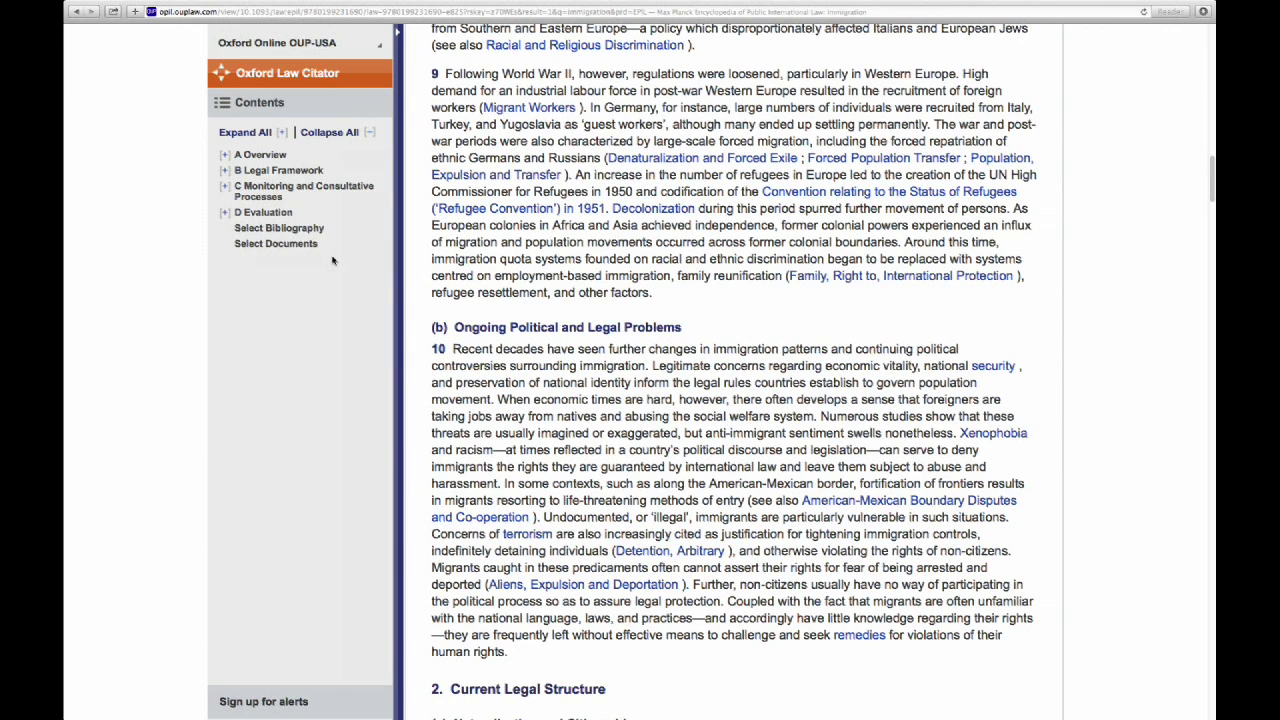
- Expand contents section C into Monitoring Bodies and Intergovernmental Consultative Processes
click(225, 187)
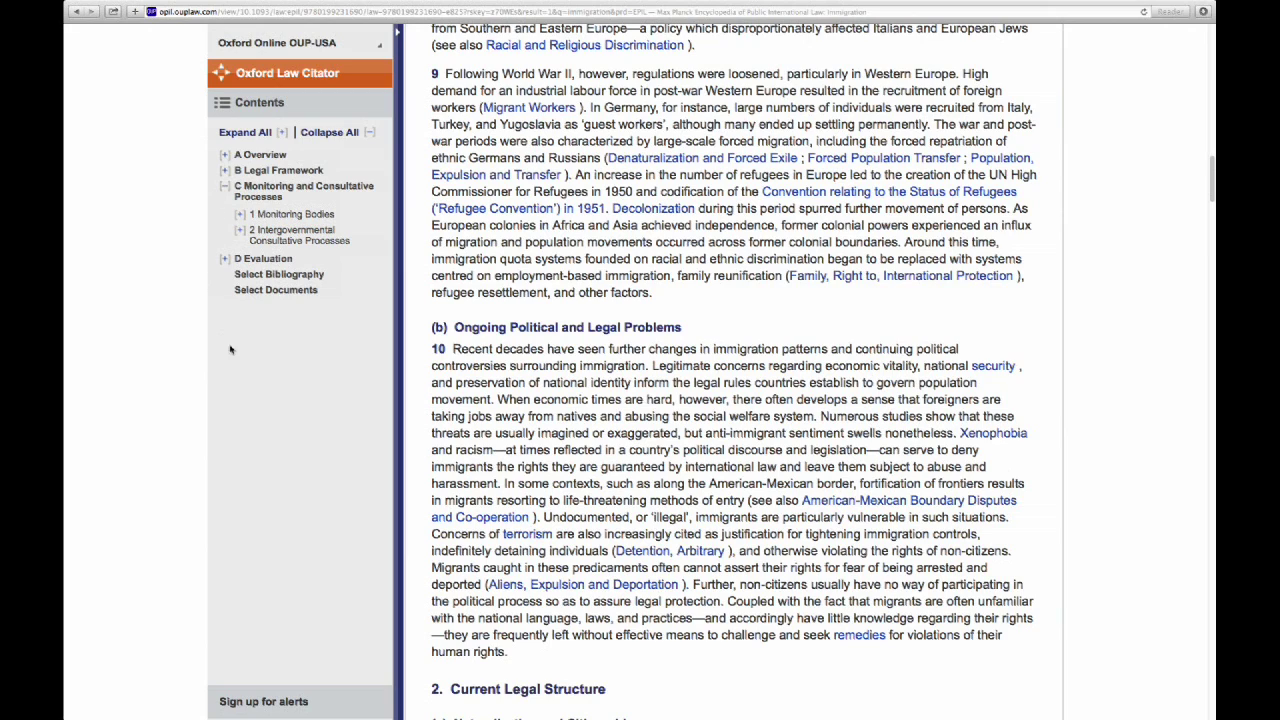
scroll(243, 412, down, 1)
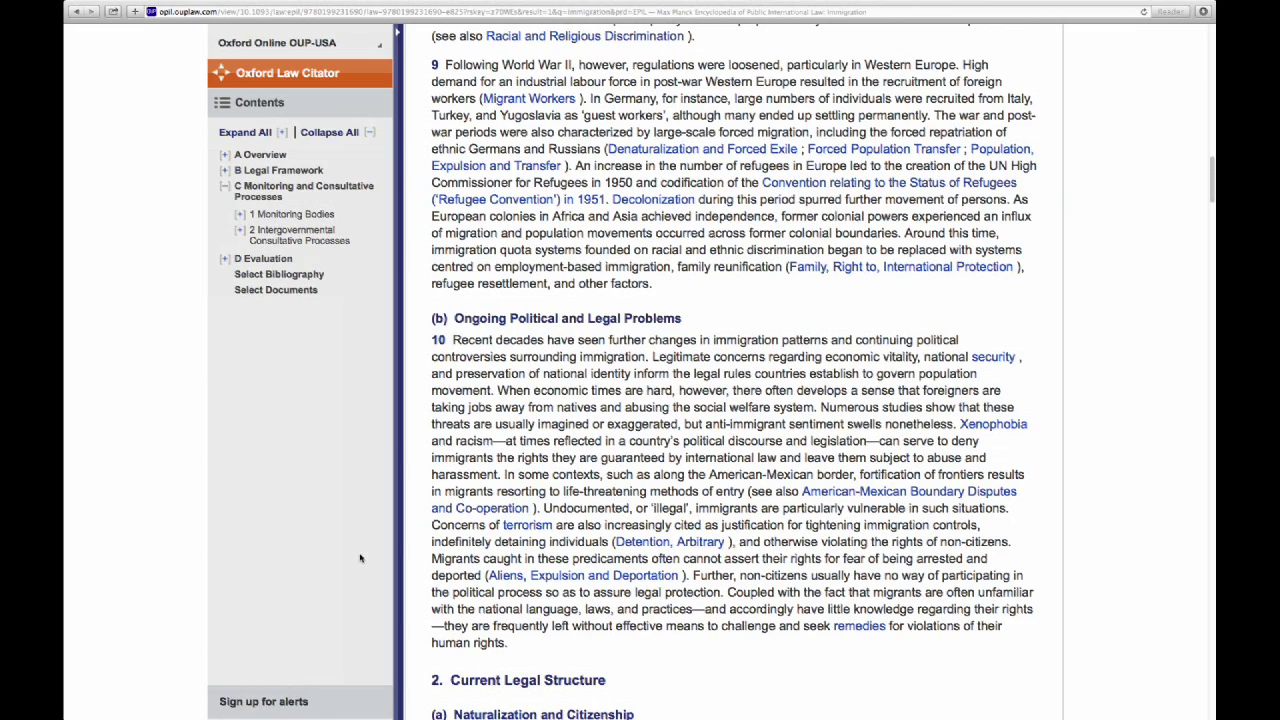
scroll(363, 554, up, 3)
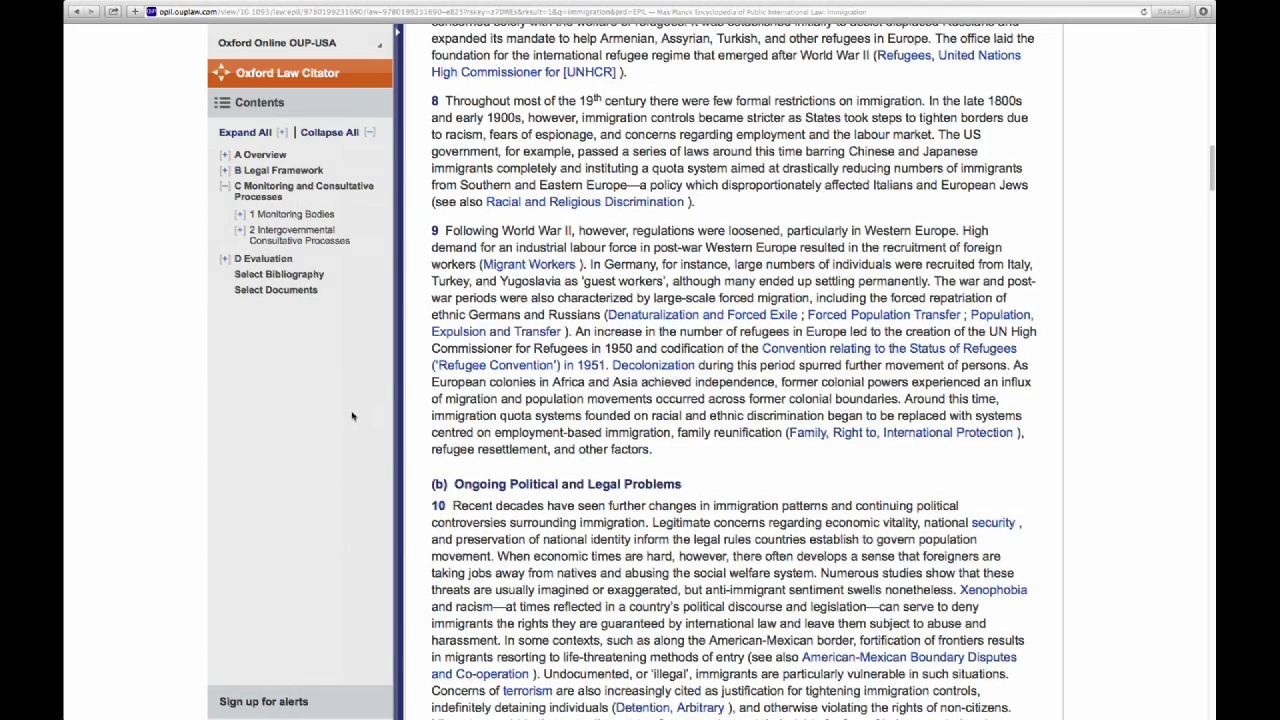
- In Oxford Law Citator, expand References within, References to and Subject, then open Advanced Search
click(333, 81)
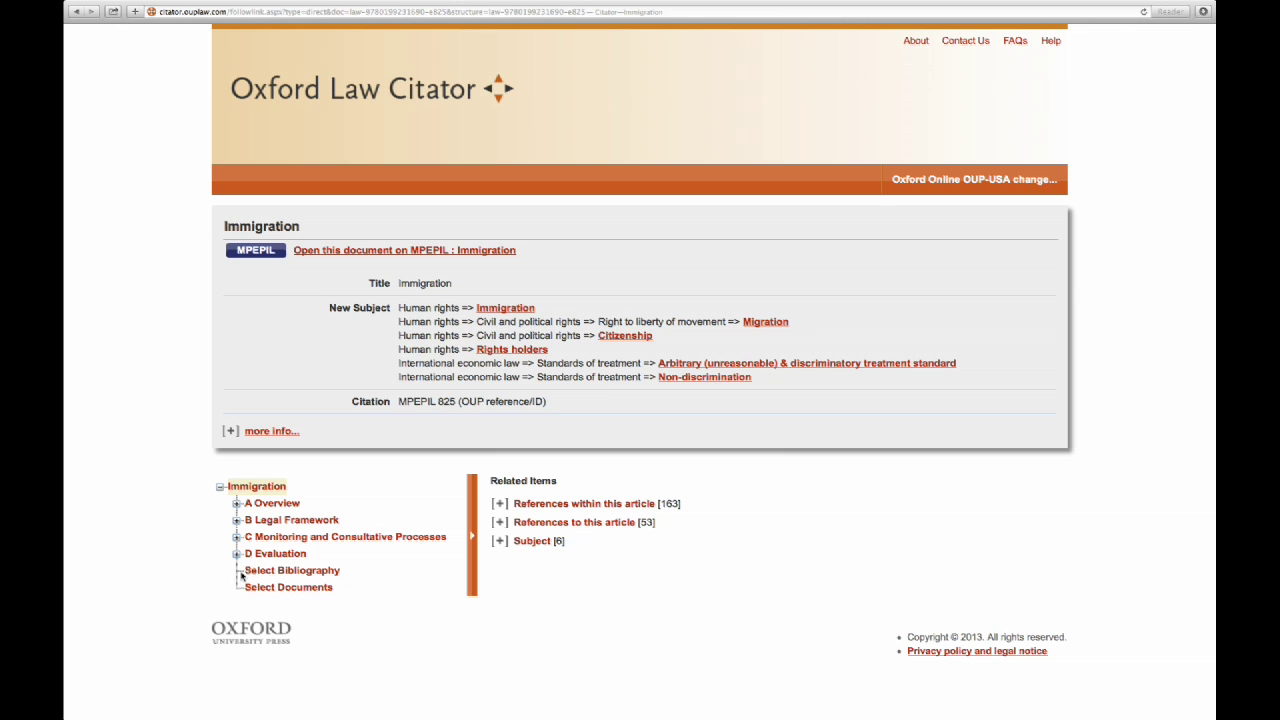
click(501, 504)
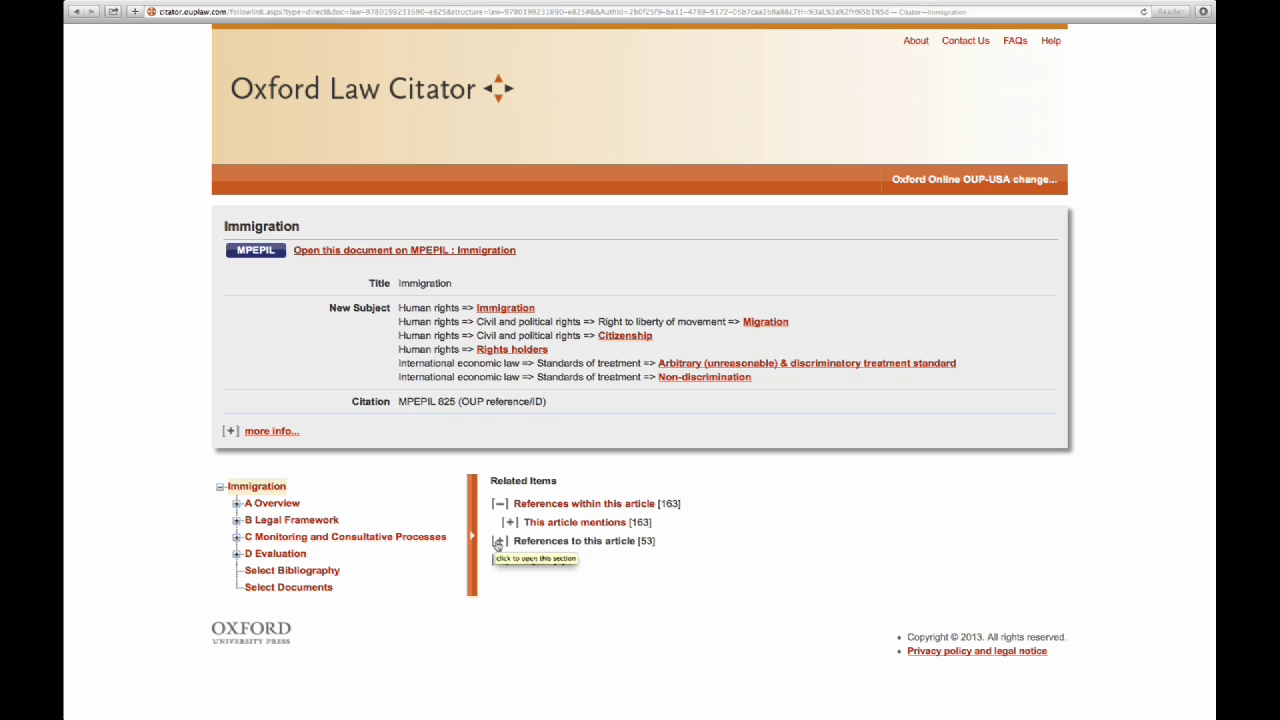
click(498, 541)
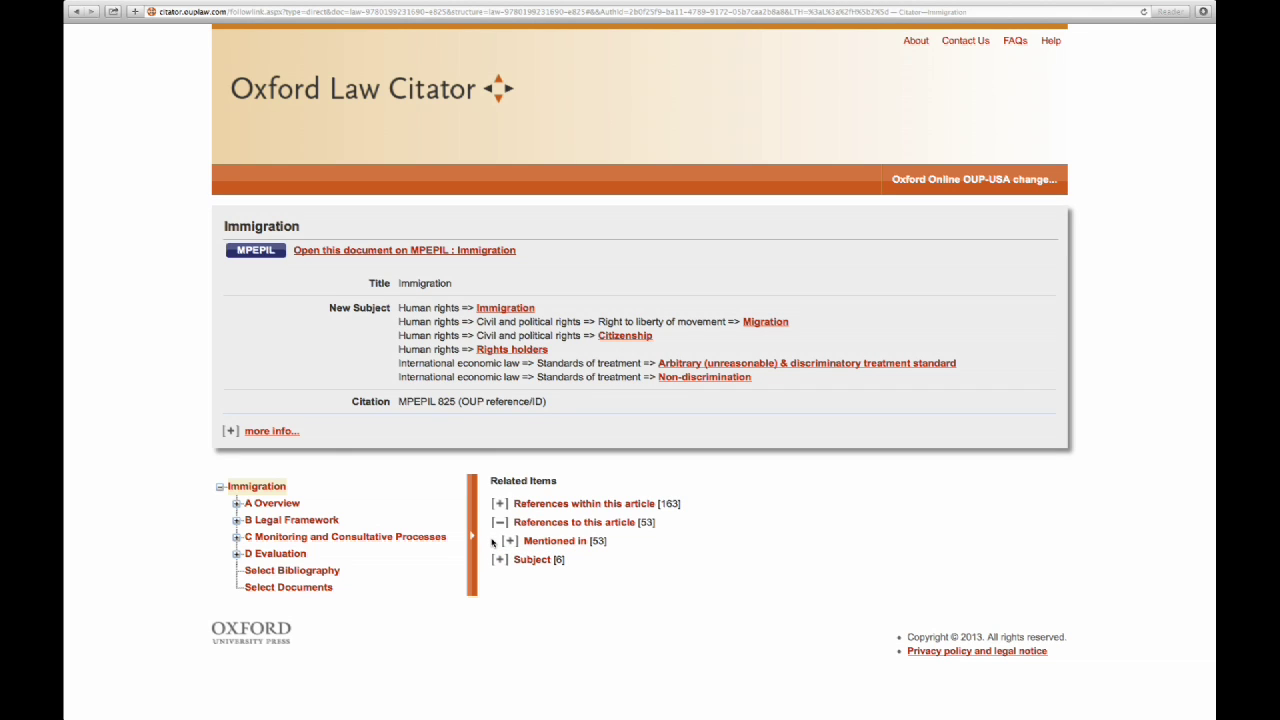
click(500, 560)
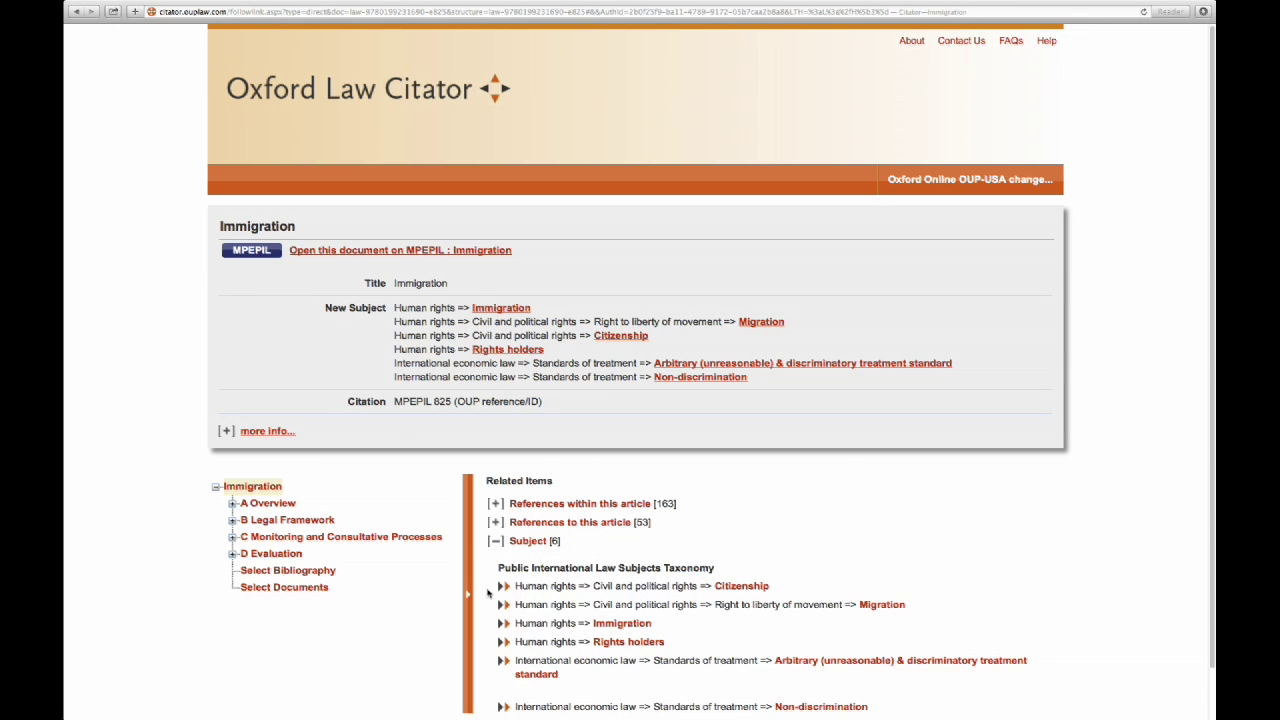
scroll(490, 592, down, 1)
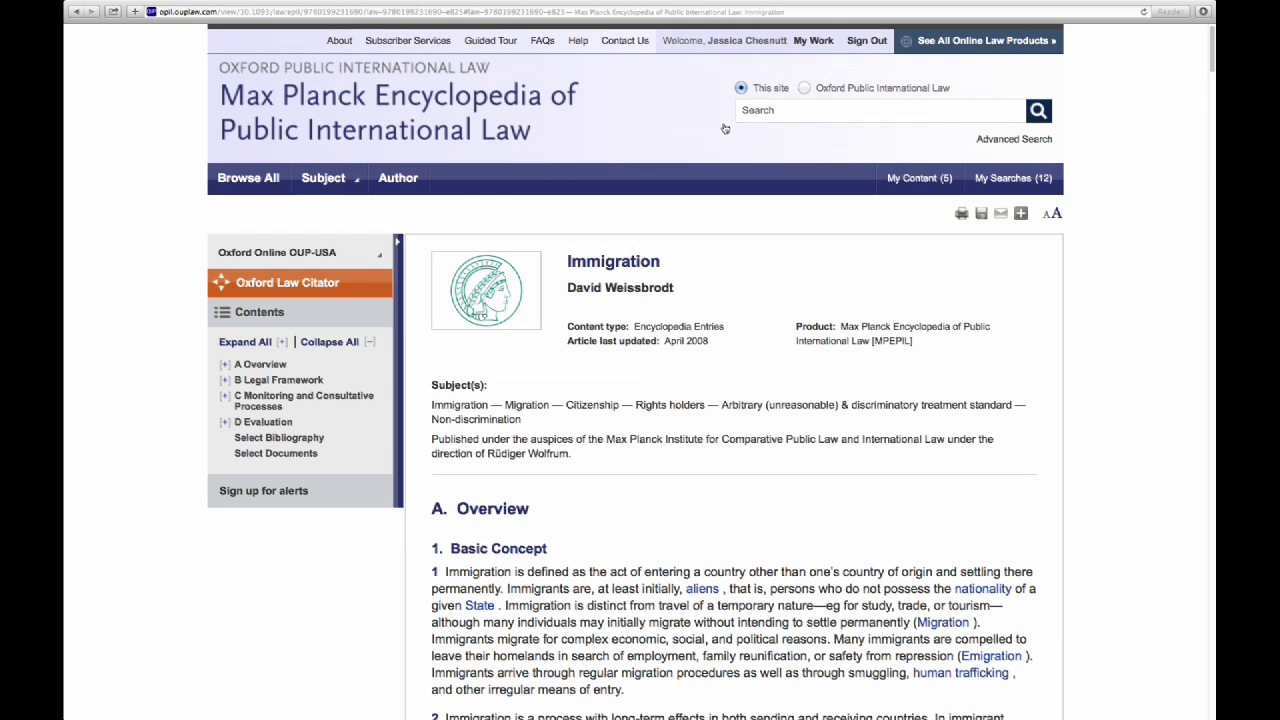
click(1009, 143)
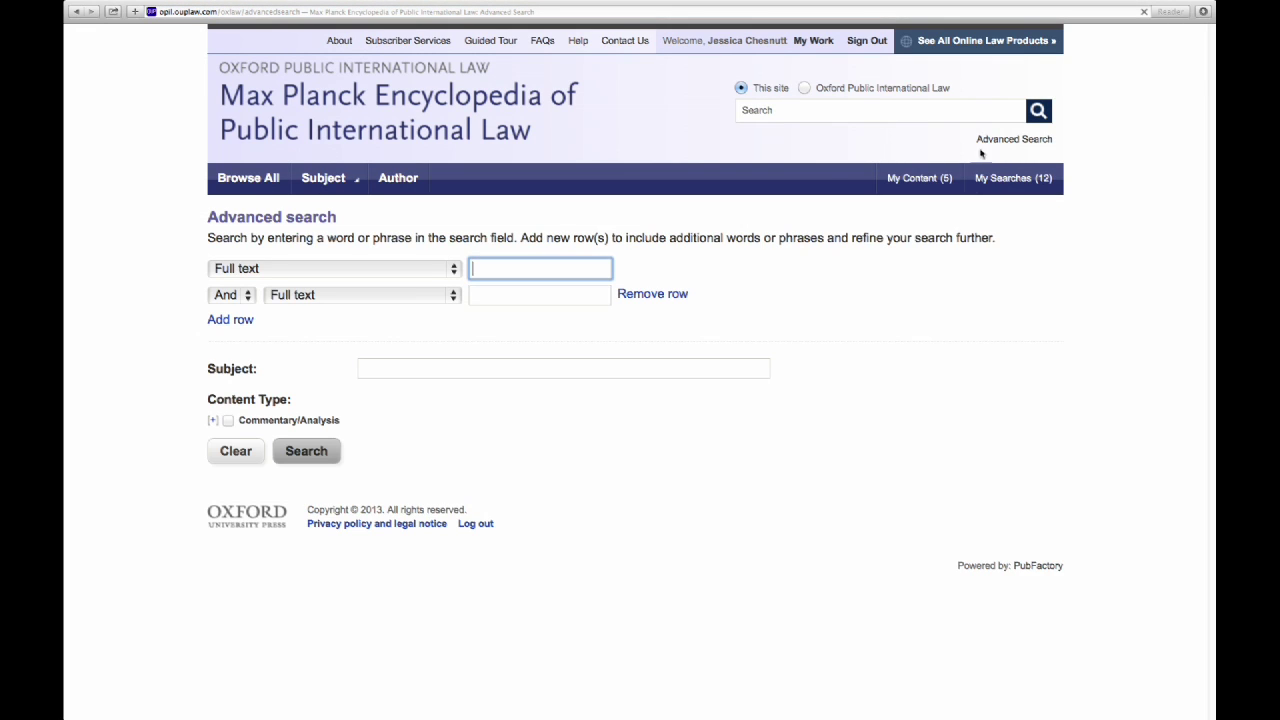
- Keep Full text and And in the search rows, and expand Commentary/Analysis to show Encyclopedia Entries
click(443, 269)
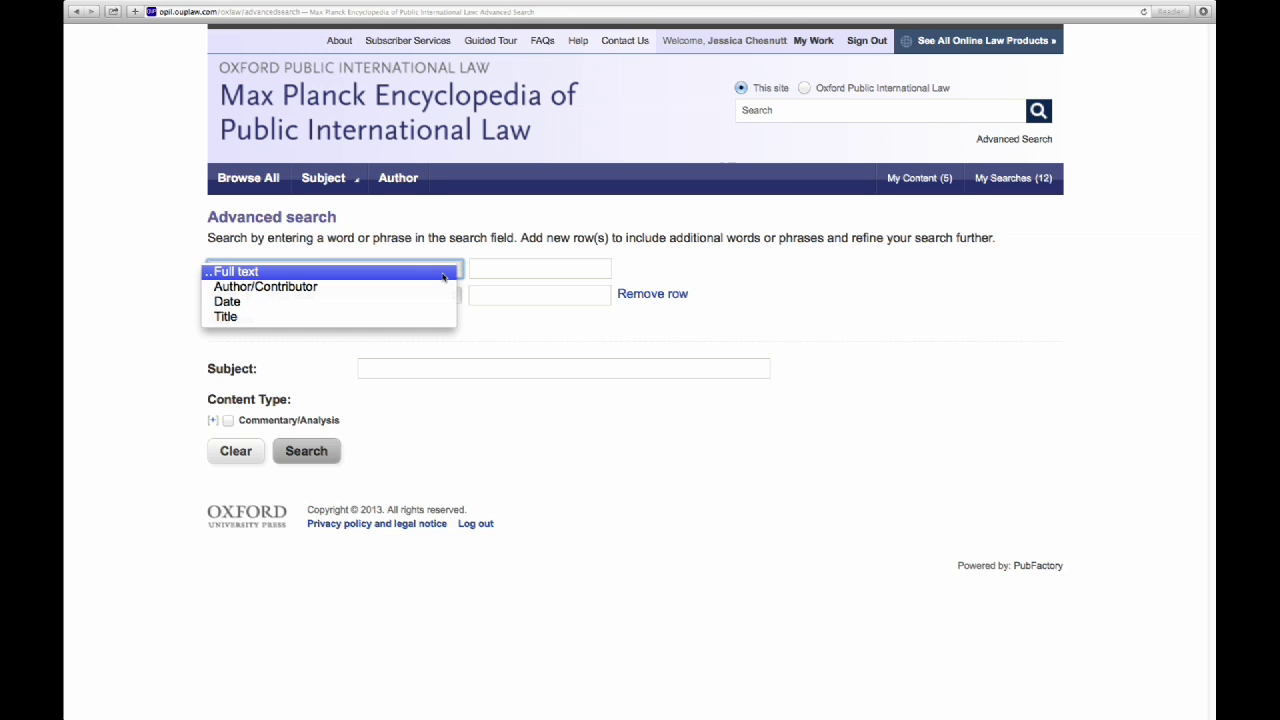
click(476, 321)
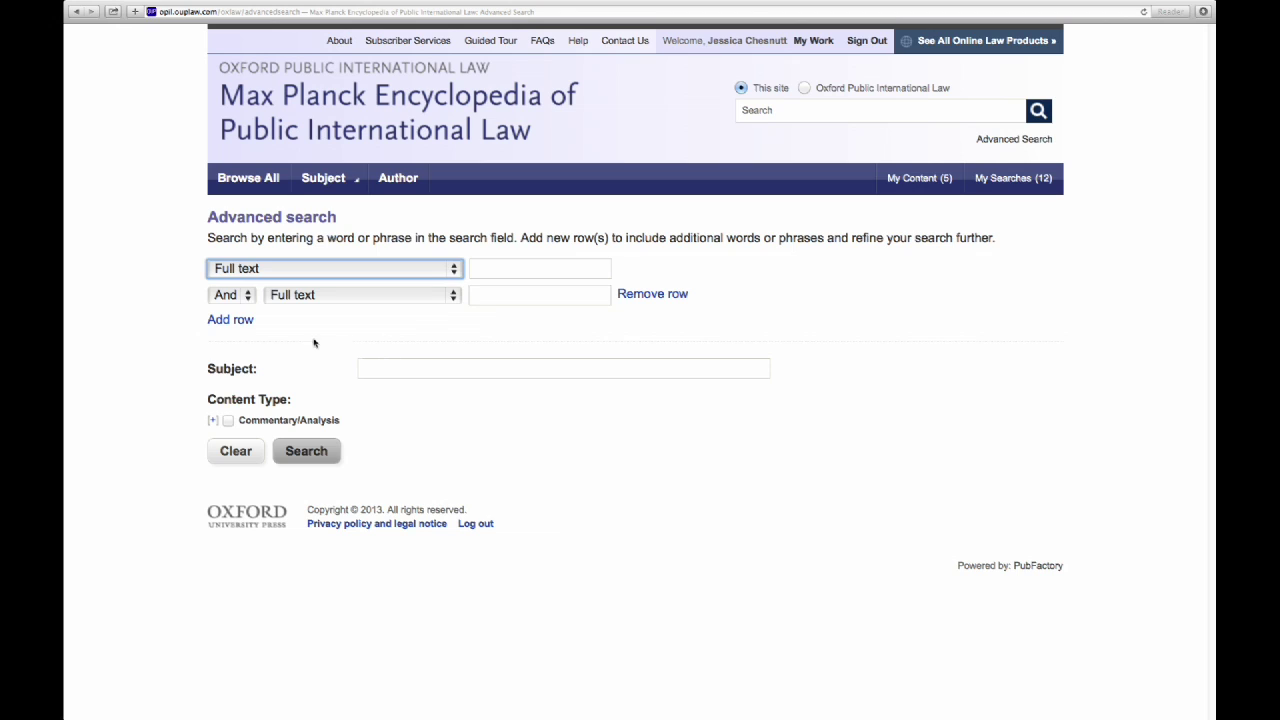
click(250, 306)
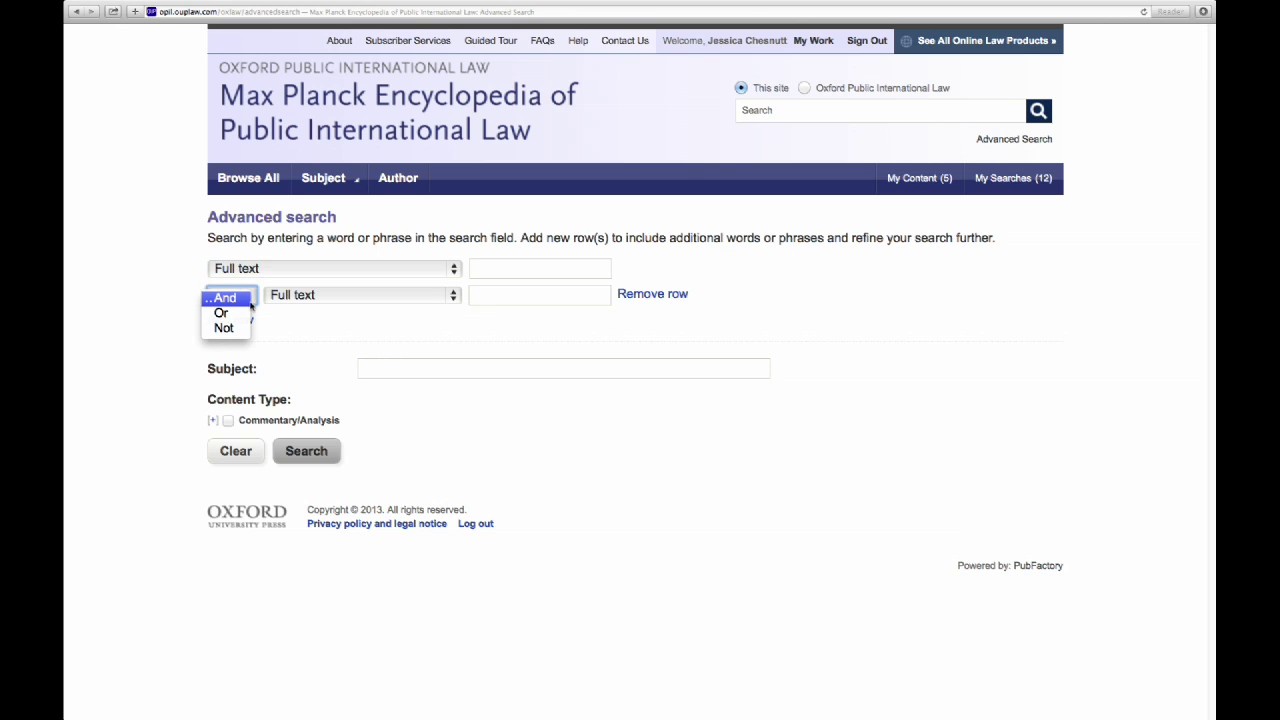
click(250, 306)
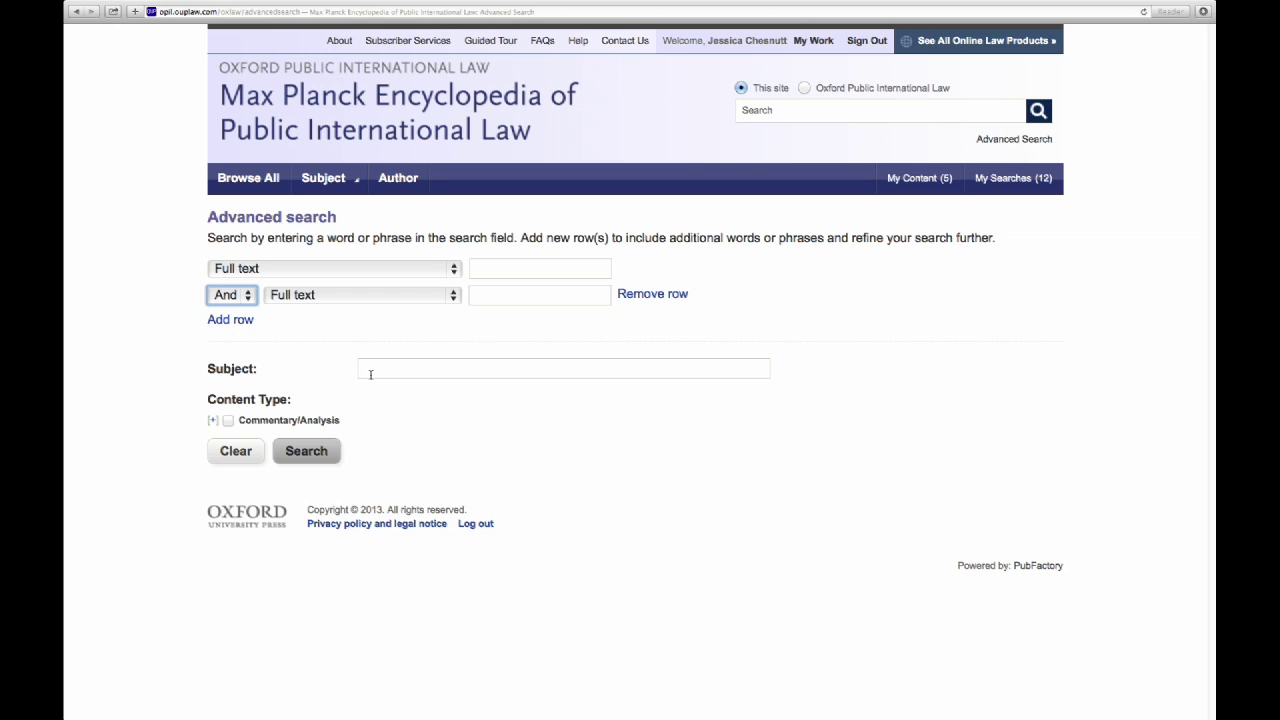
click(212, 420)
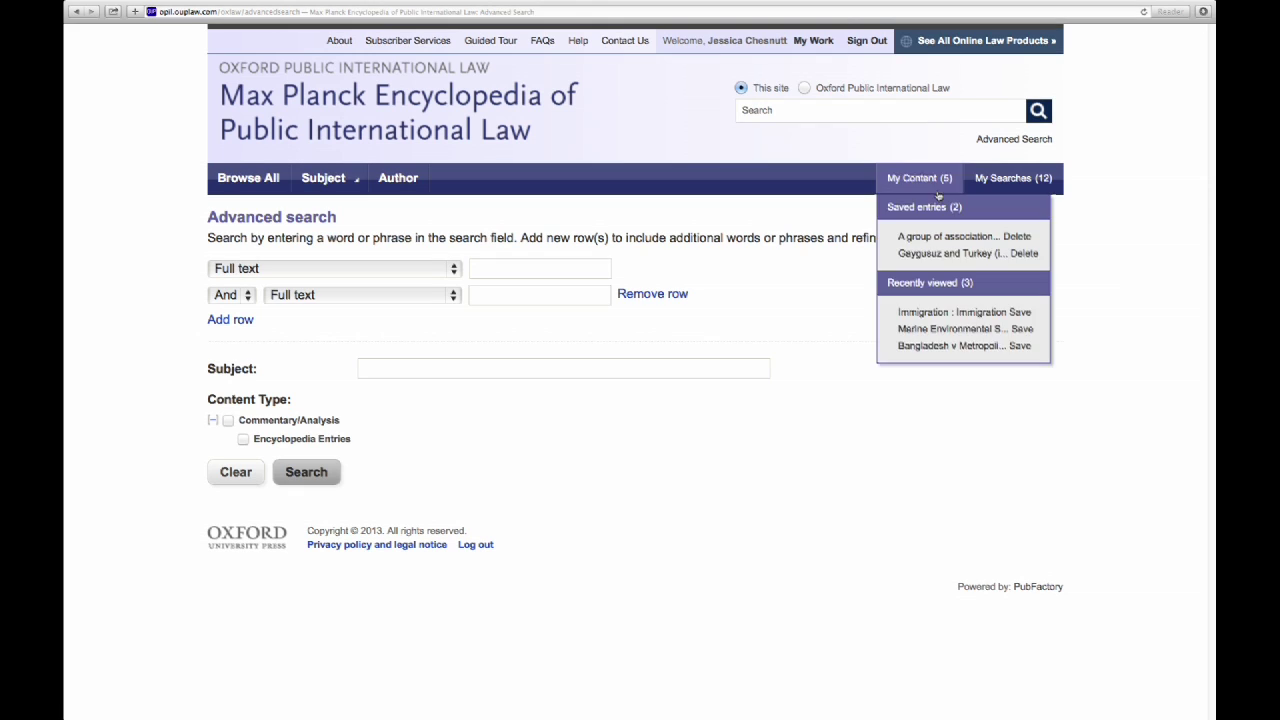
click(908, 189)
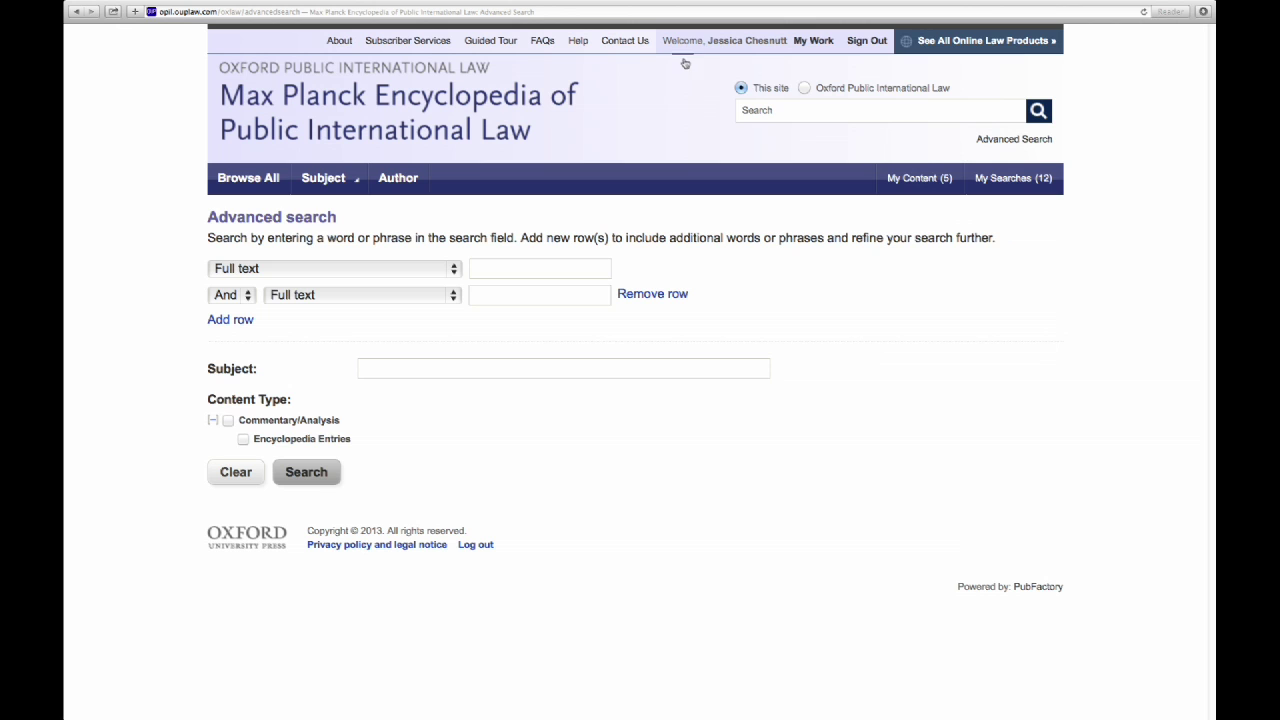
- Go to My Work and view My Content (2), including the saved judgment tagged Austria
click(813, 41)
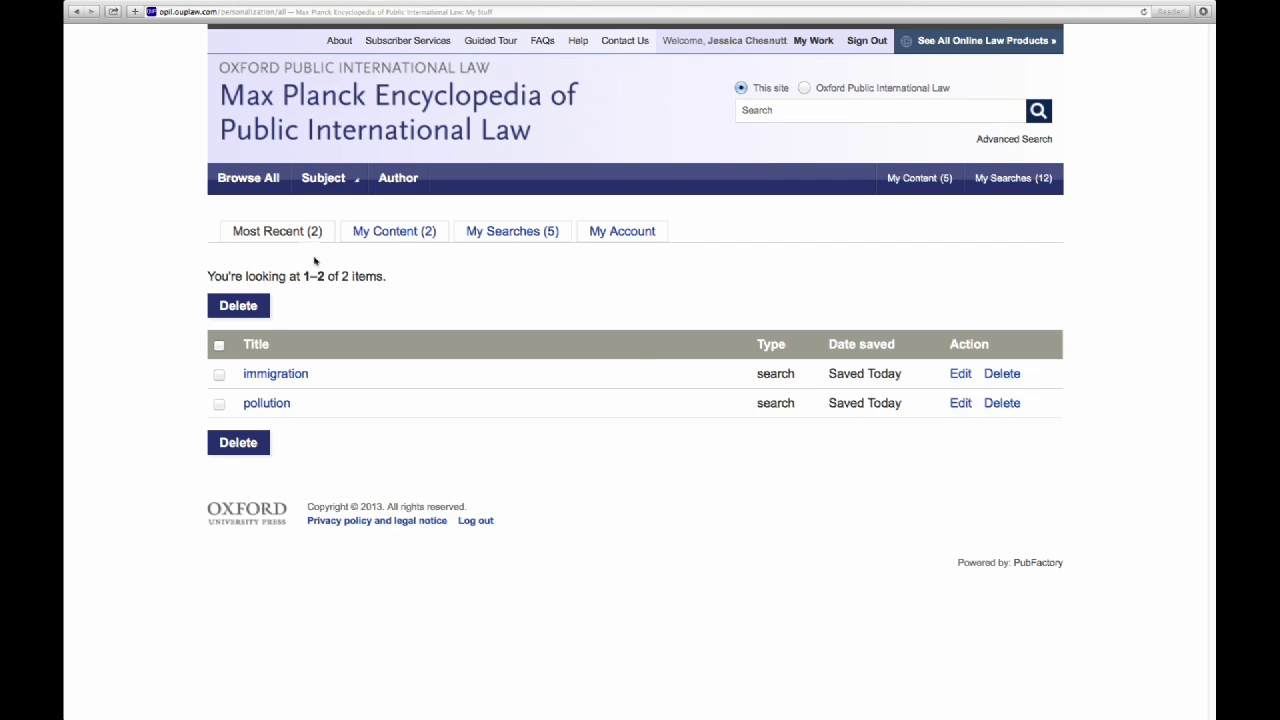
click(396, 235)
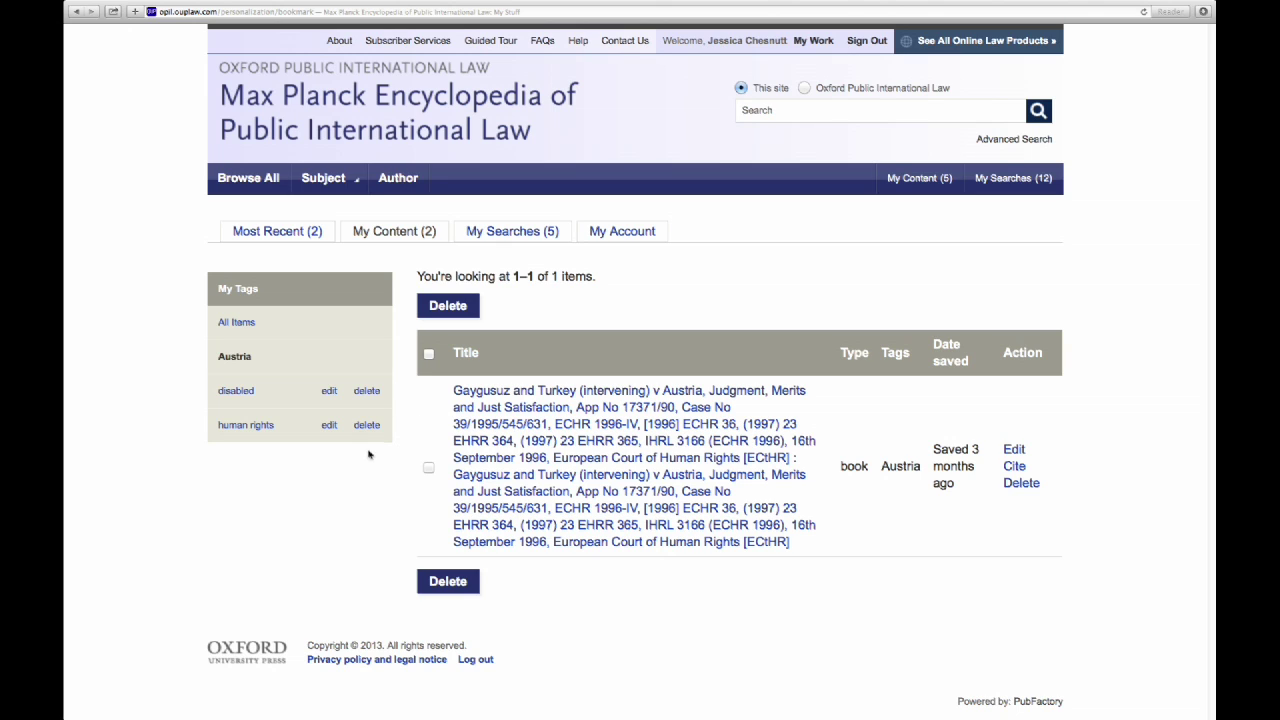
- Filter saved content by the human rights tag, then go to the My Account page
click(250, 425)
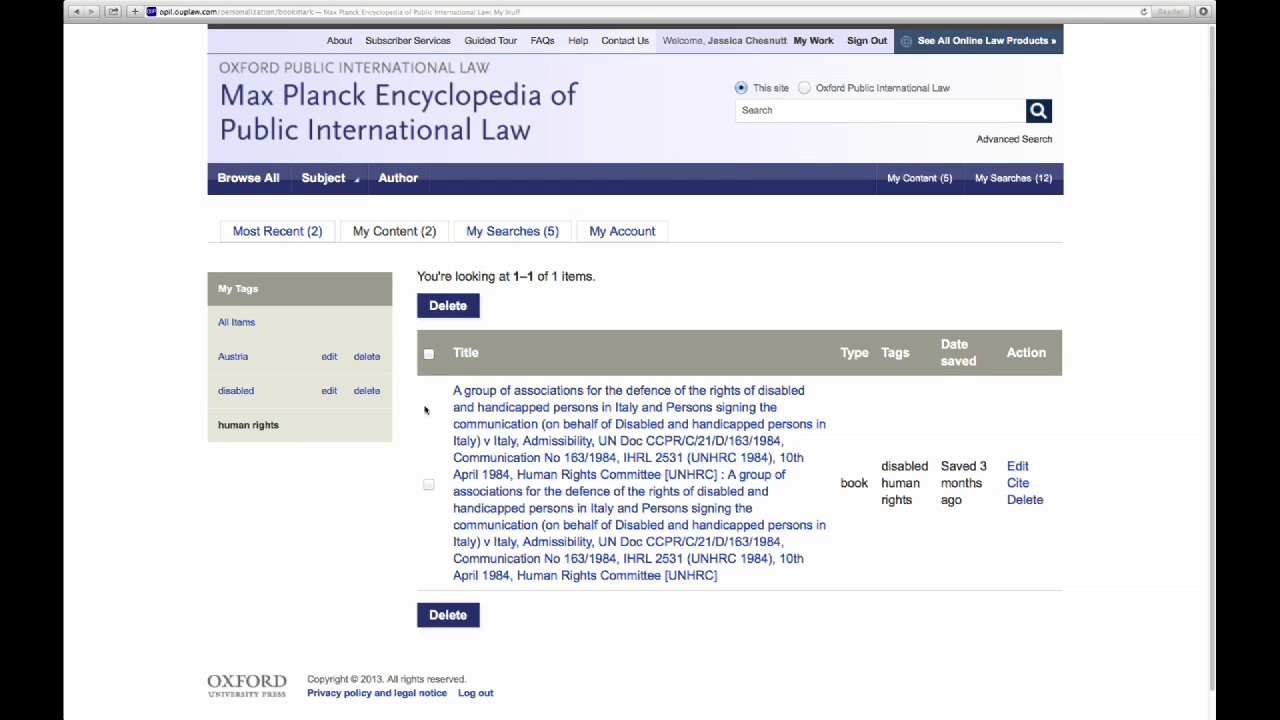
click(598, 233)
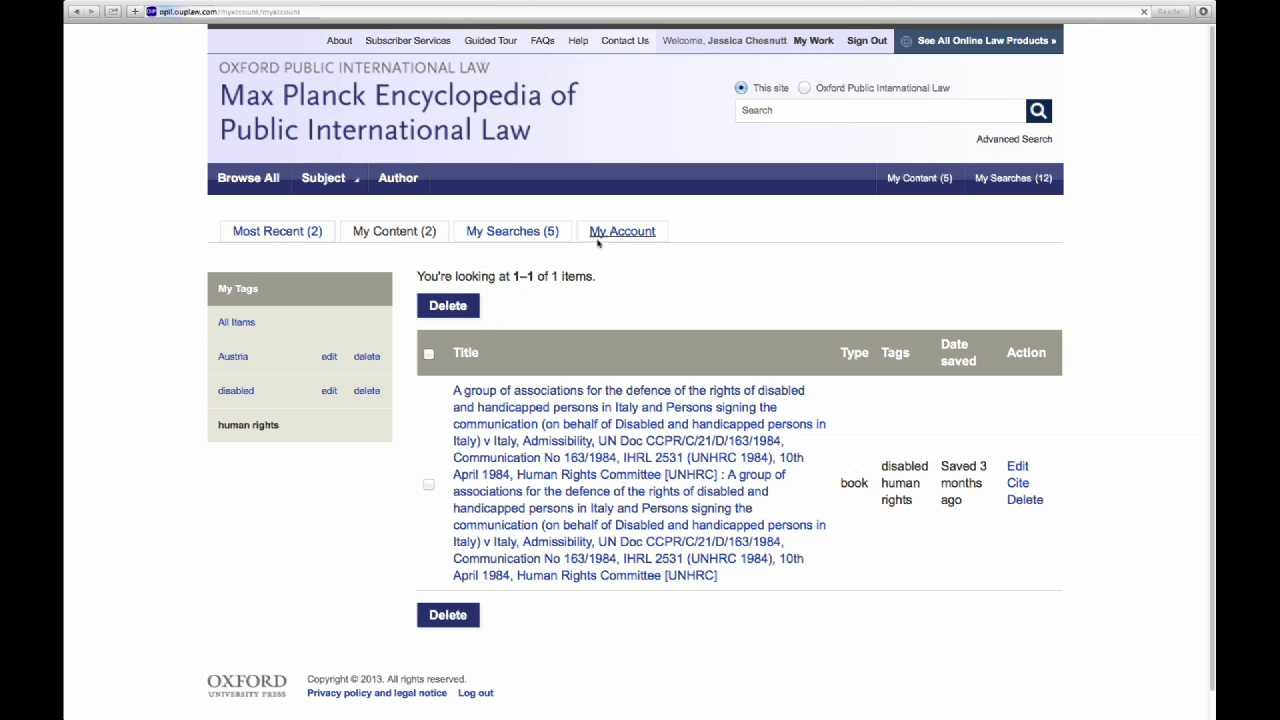